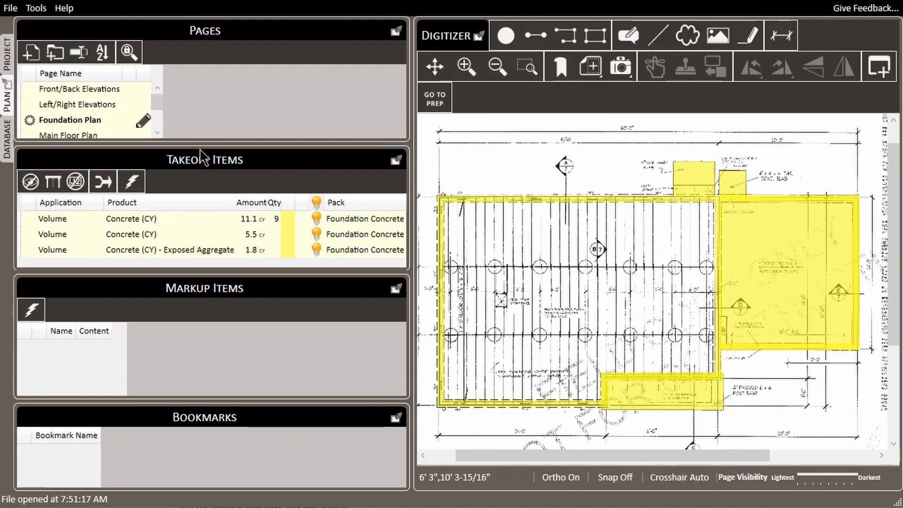
Add a database application named Garage Slab with unit of measure Volume and 10% waste, and assign it orange
click(8, 148)
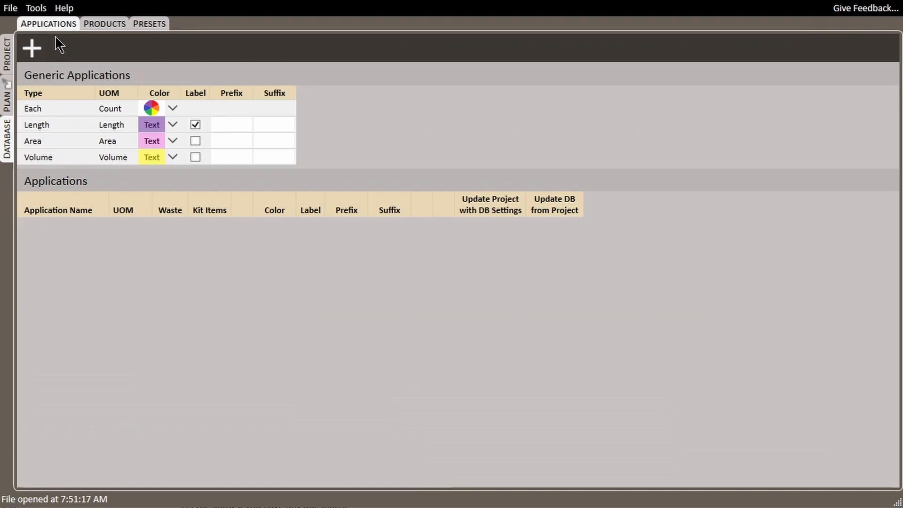
click(40, 50)
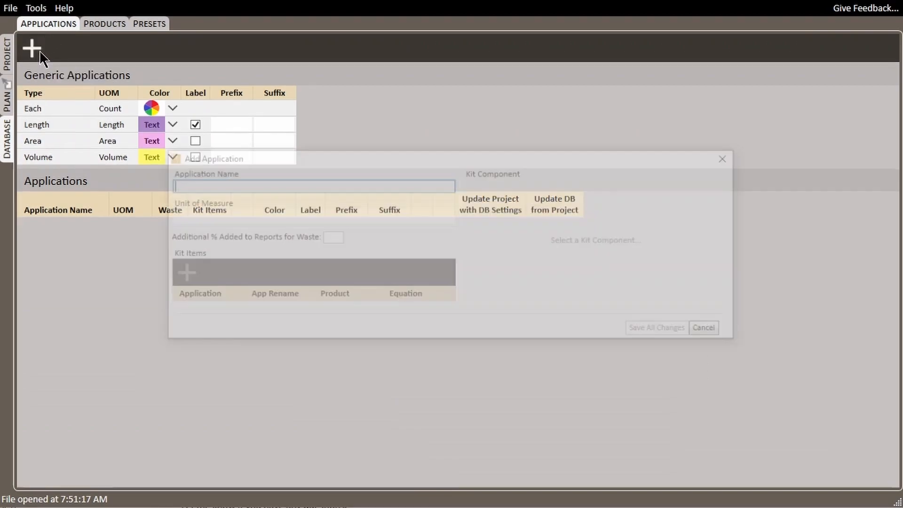
text(Garage Slab)
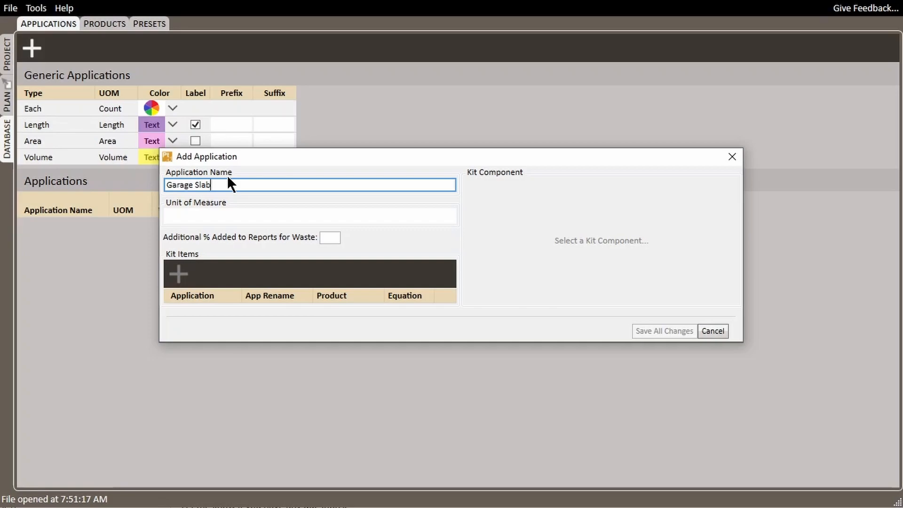
click(236, 215)
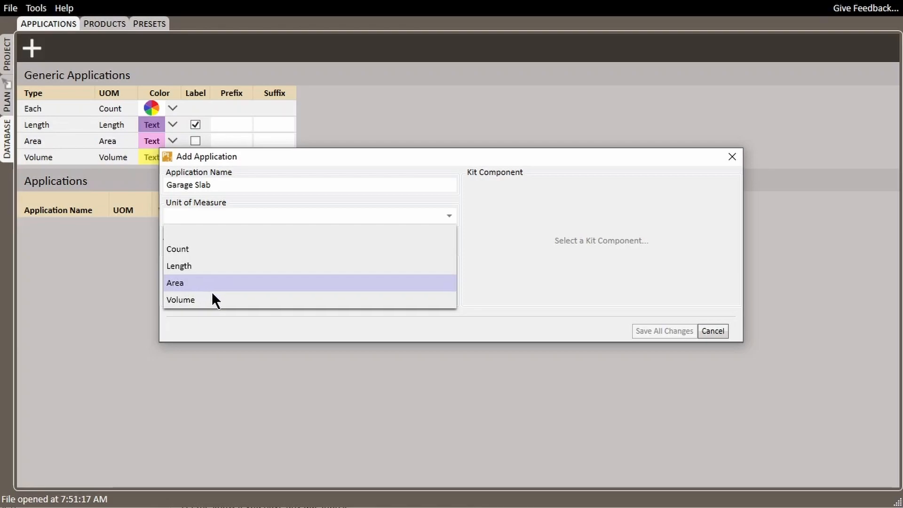
click(203, 301)
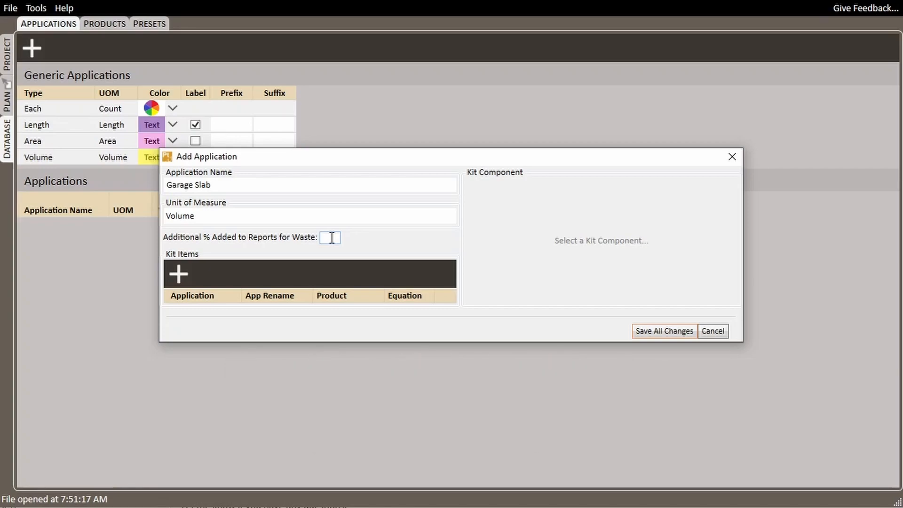
text(10)
click(663, 334)
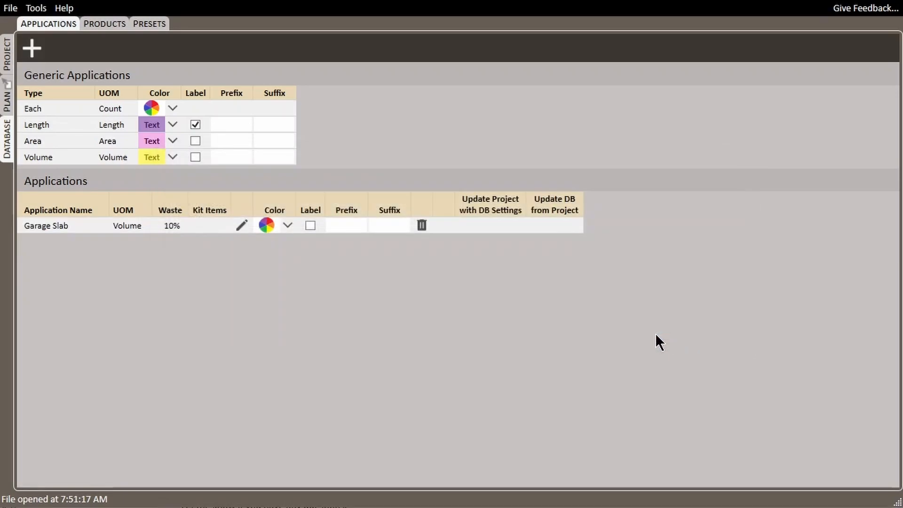
click(287, 227)
click(414, 227)
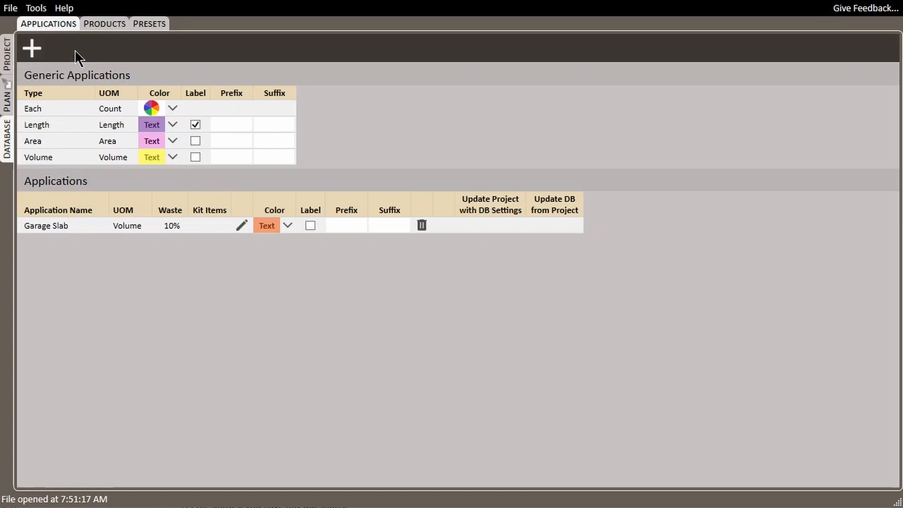
Add a database application named Concrete Footing with unit of measure Volume
click(29, 46)
text(Concrete Footing)
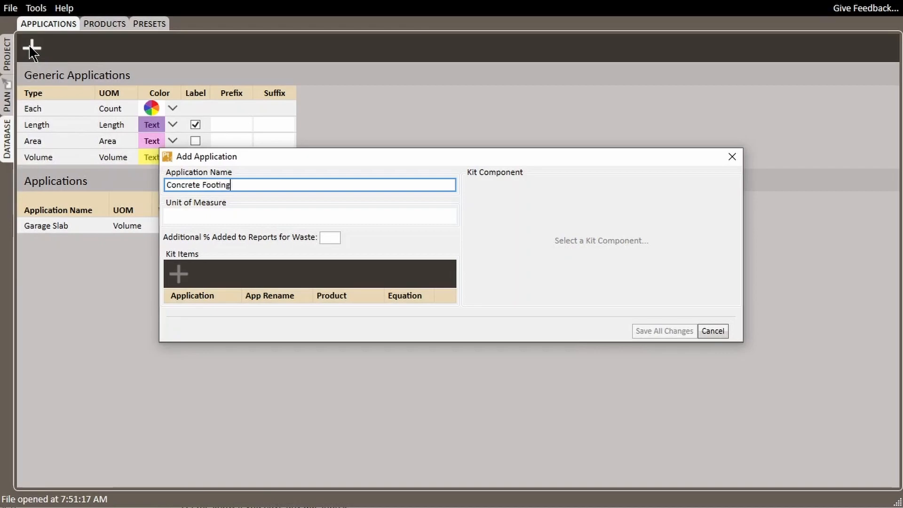
click(231, 216)
click(242, 298)
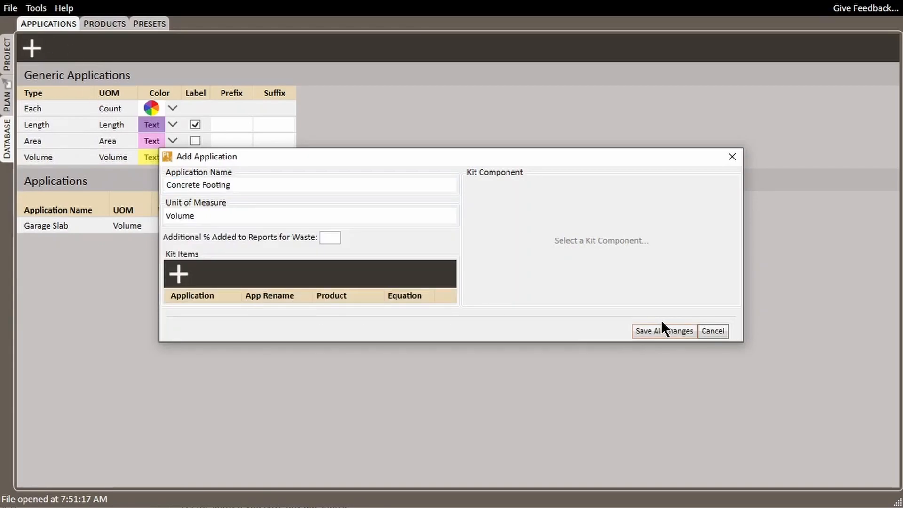
click(662, 330)
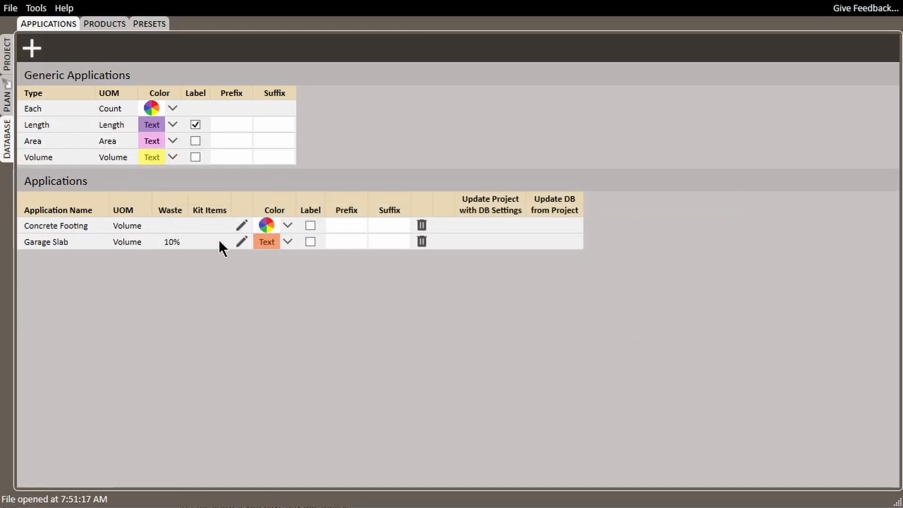
Add a database application named Porch/Patio Slab with unit of measure Volume
click(37, 48)
text(Porch/Patio Slasb)
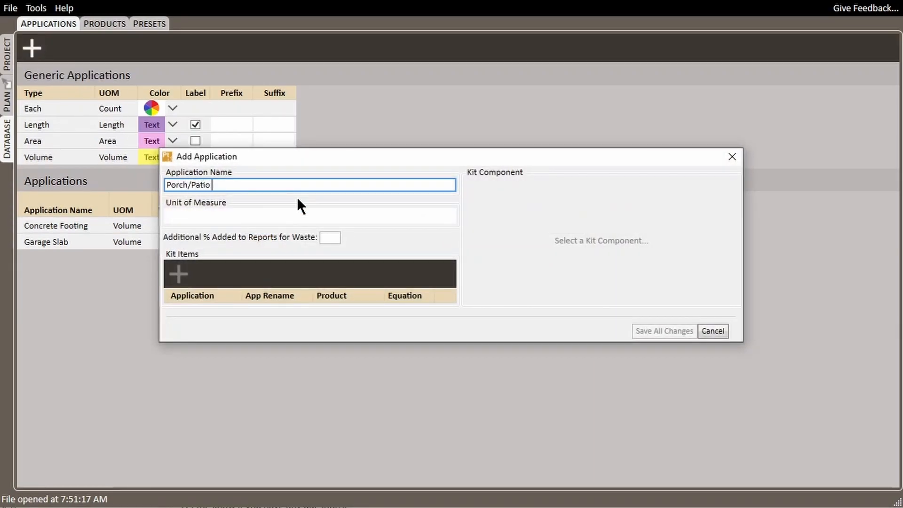
key(BackSpace)
key(BackSpace)
text(b)
click(295, 215)
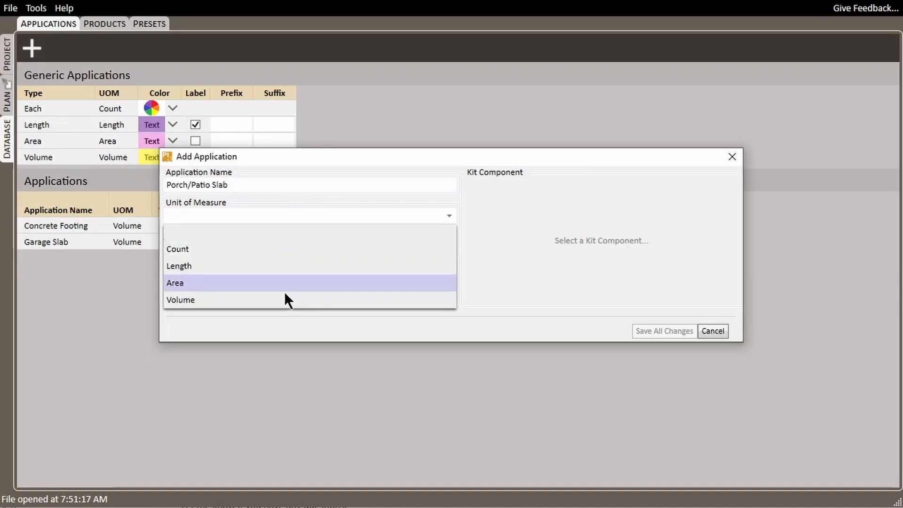
click(290, 300)
click(664, 329)
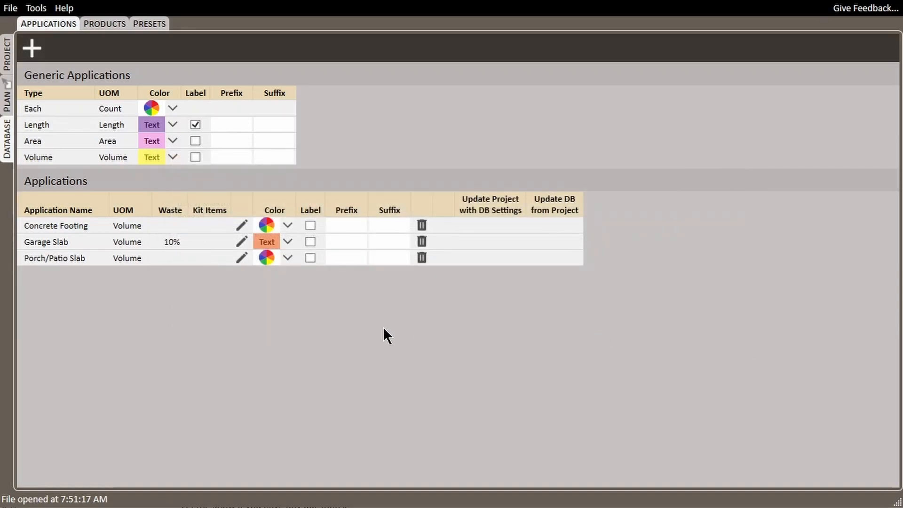
Assign red to the Porch/Patio Slab application and purple to the Concrete Footing application
click(288, 259)
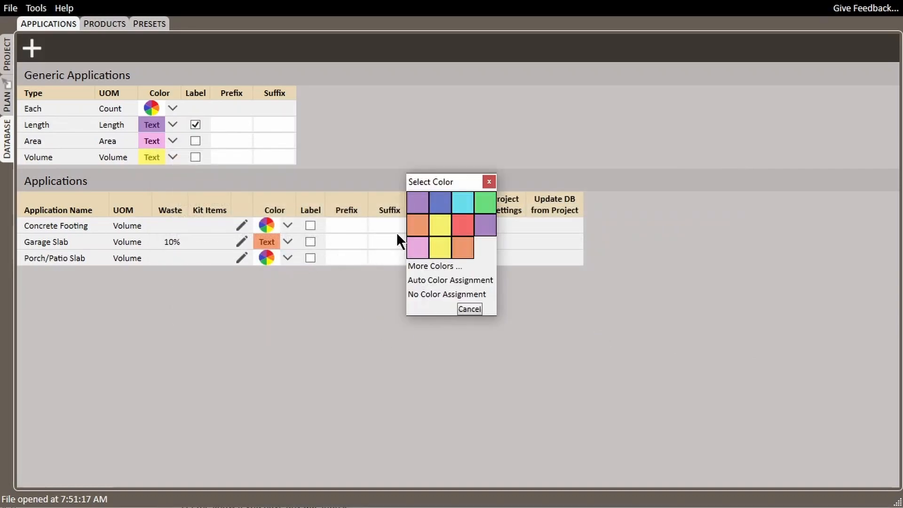
click(467, 222)
click(288, 226)
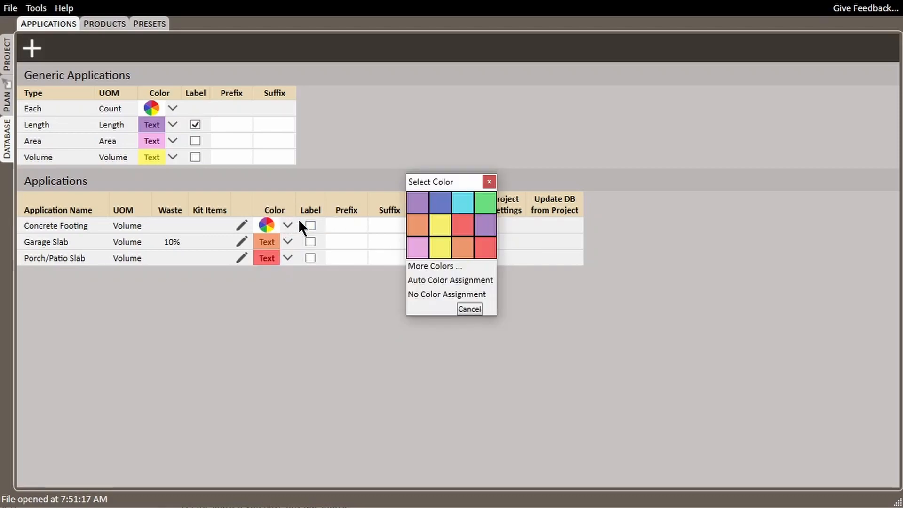
click(479, 225)
Set the item color of the Concrete (CY) product to No Color Assignment
click(102, 24)
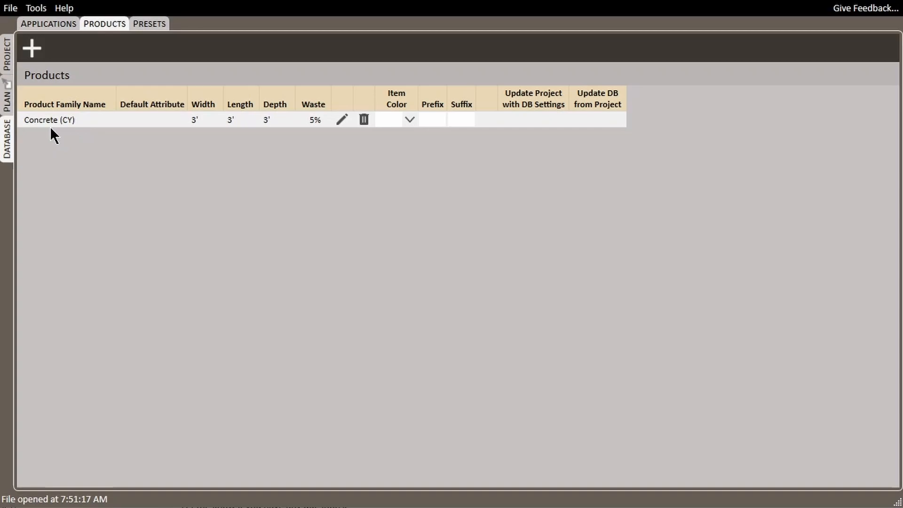
click(408, 121)
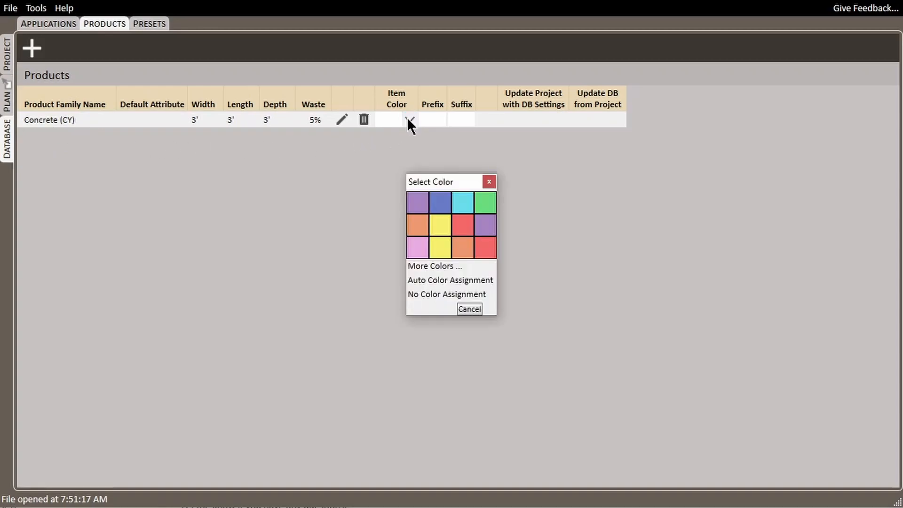
click(442, 296)
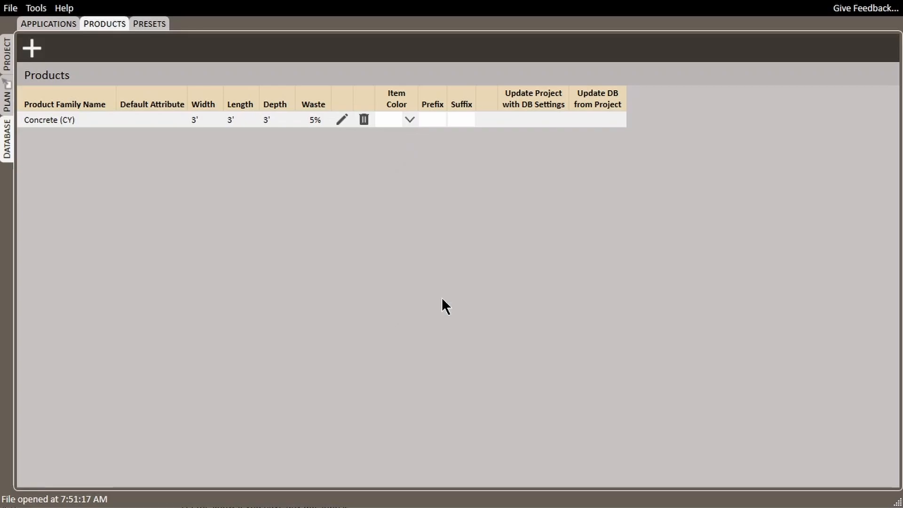
On the foundation plan, change the application of the first Concrete (CY) takeoff item, the perimeter footings, to Concrete Footing
click(54, 25)
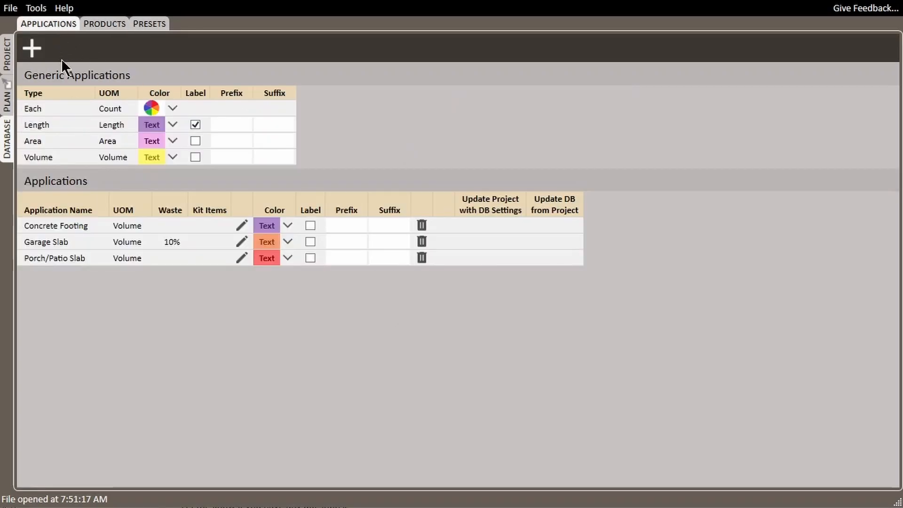
click(10, 100)
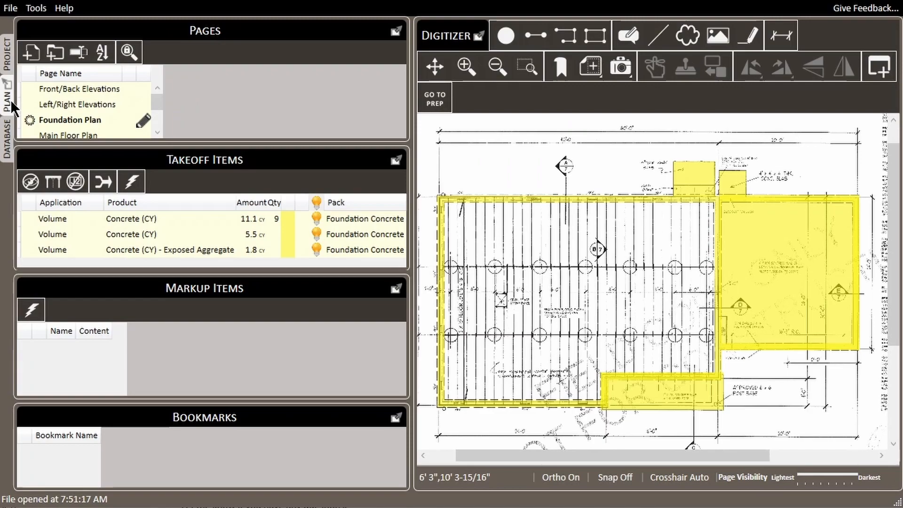
right_click(56, 218)
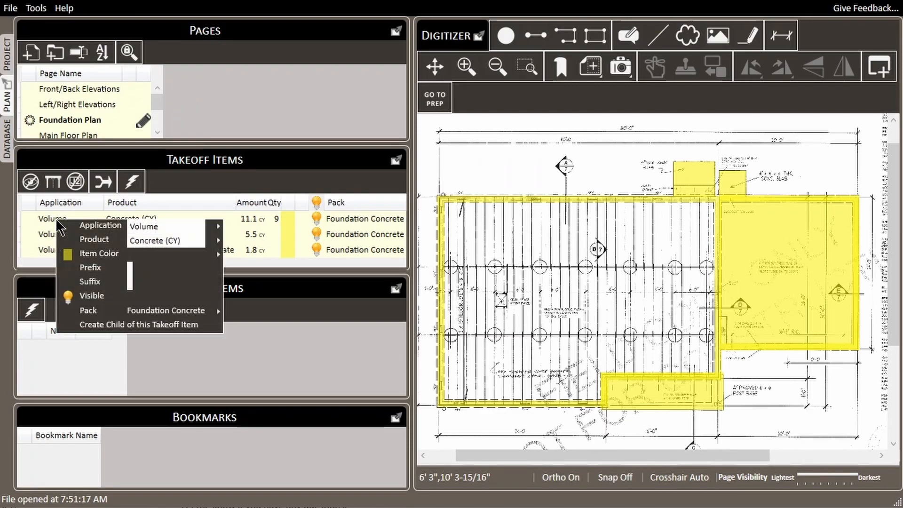
click(52, 217)
right_click(52, 217)
mouse_move(96, 225)
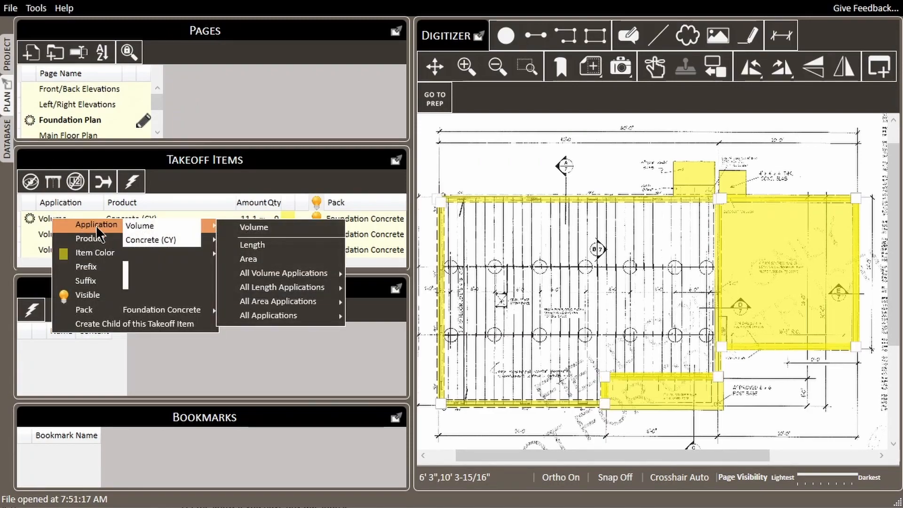
mouse_move(297, 314)
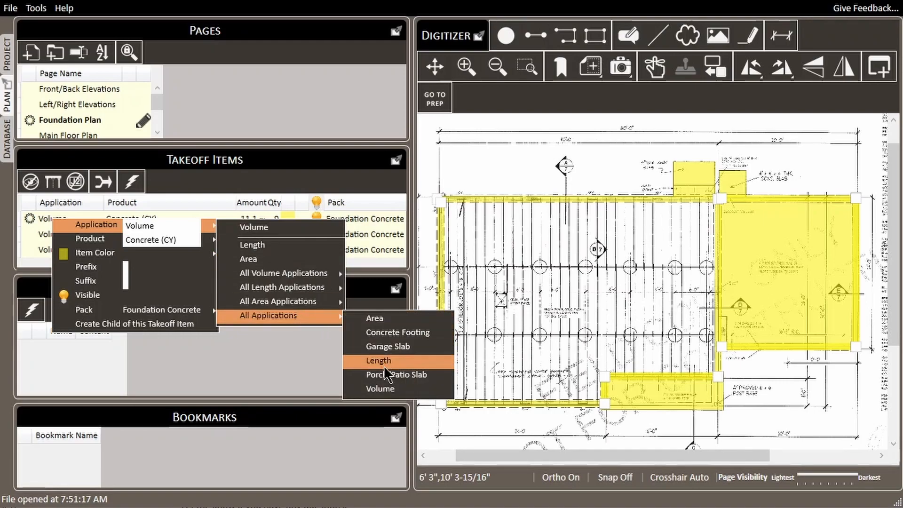
click(388, 335)
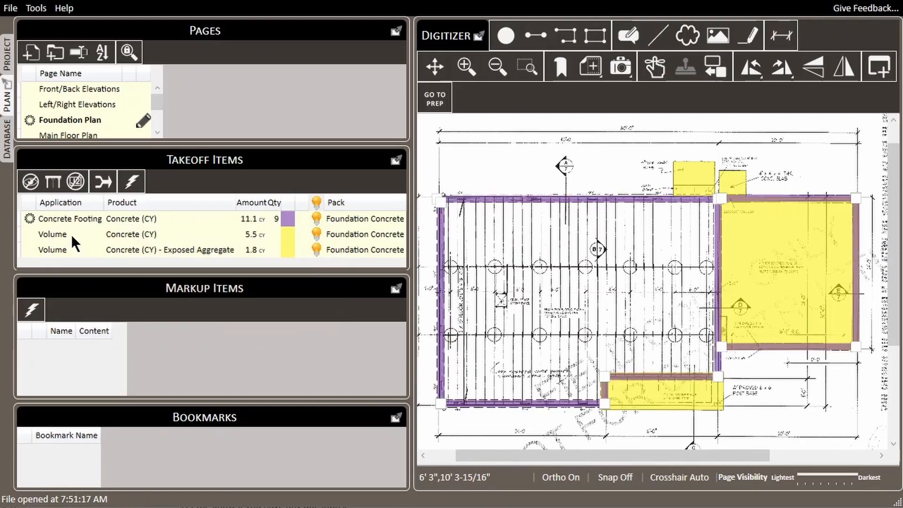
Change the application of the second Concrete (CY) takeoff item, the large rectangular slab, to Garage Slab
click(71, 234)
right_click(72, 235)
mouse_move(116, 241)
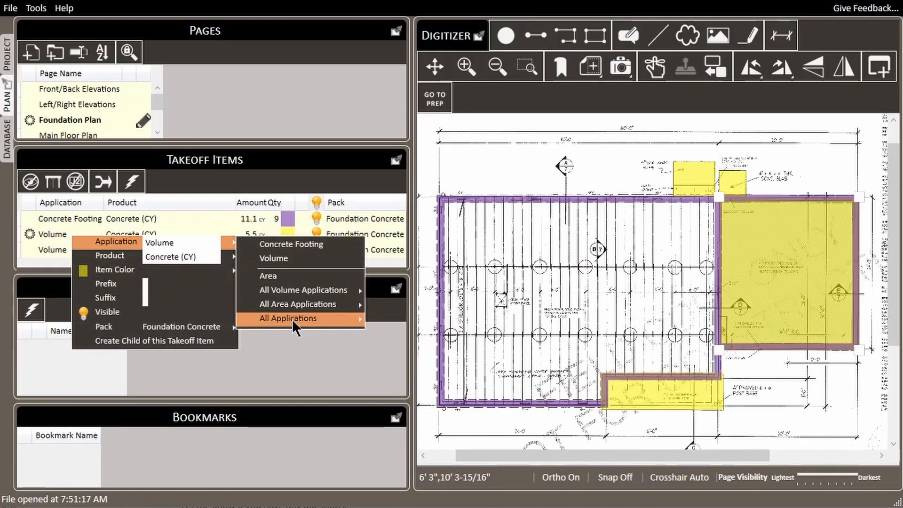
mouse_move(292, 319)
click(390, 348)
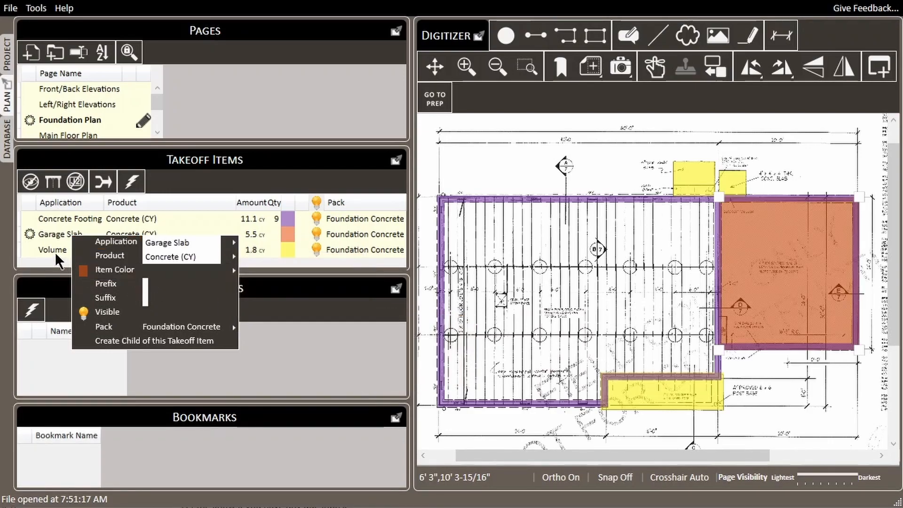
Change the application of the Concrete (CY) - Exposed Aggregate takeoff item to Porch/Patio Slab and deselect it
click(56, 249)
right_click(56, 248)
mouse_move(101, 256)
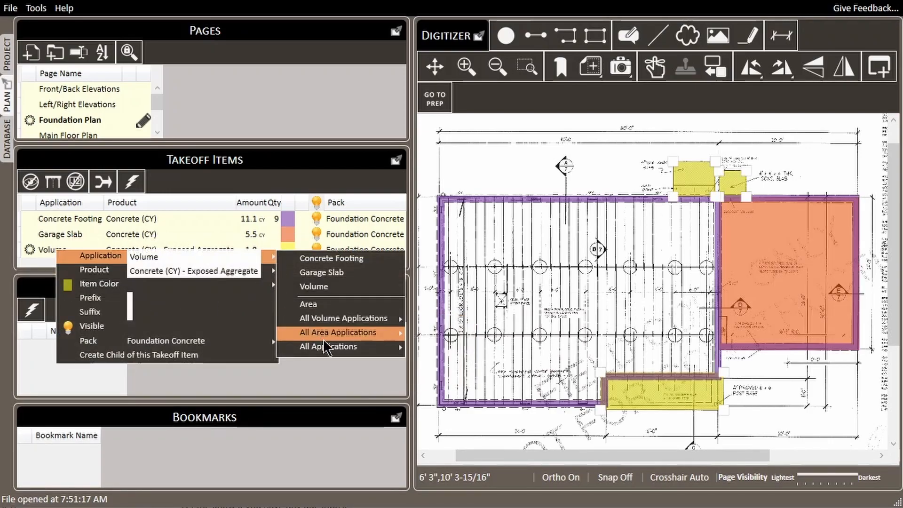
mouse_move(326, 345)
click(456, 392)
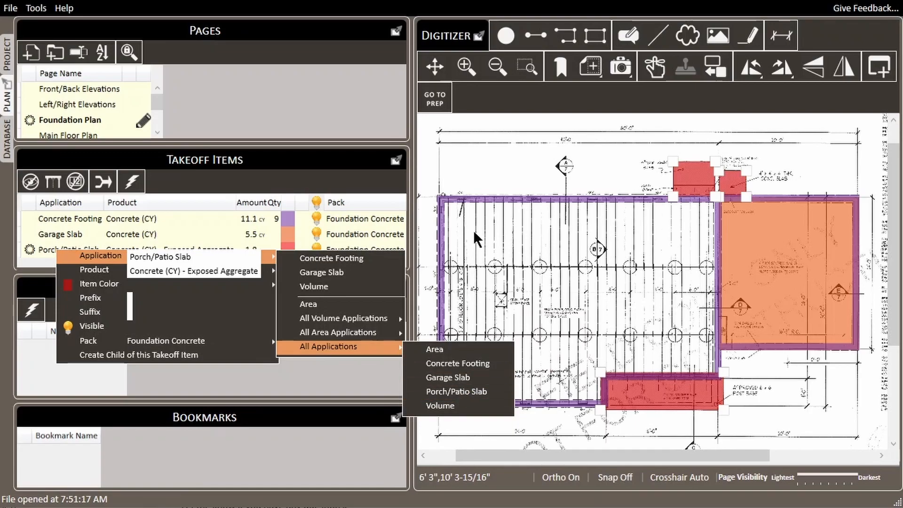
click(491, 176)
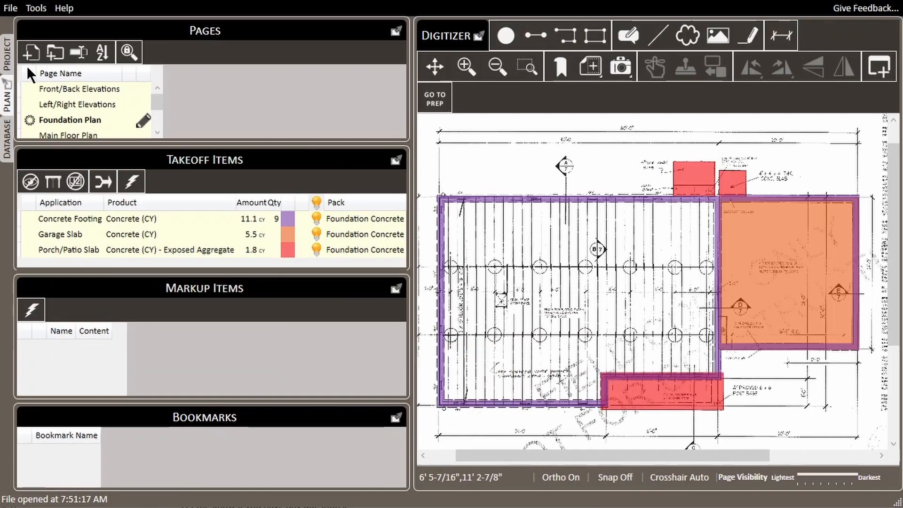
View the project's Itemized List and Condensed List reports, and return to the foundation plan
click(10, 61)
click(93, 60)
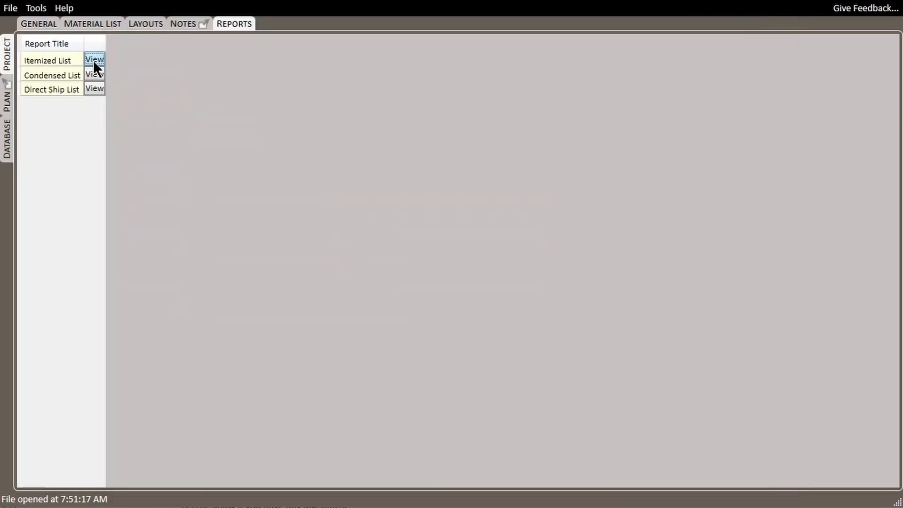
click(95, 74)
click(9, 101)
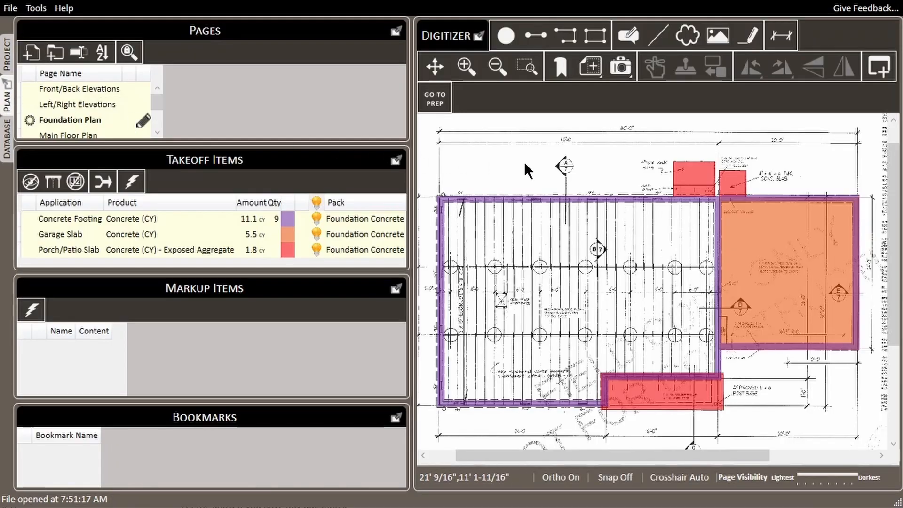